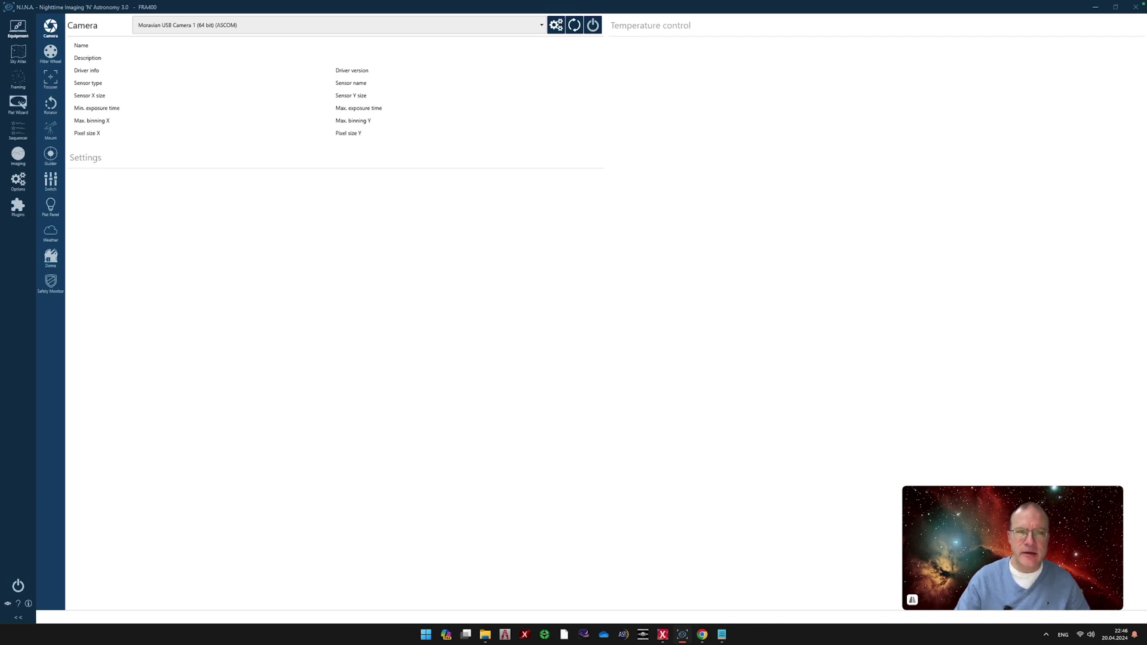
- Connect the PLL ASCOM Switch driver on the Switch equipment page
{"action": "left_click", "coordinate": [39, 253]}
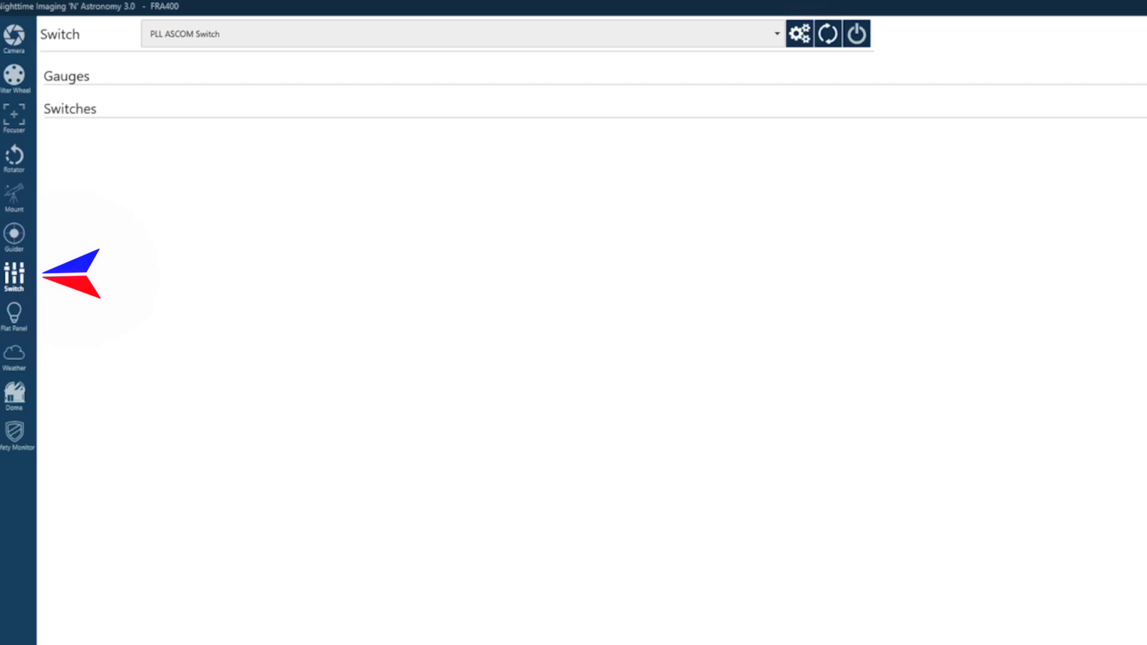
{"action": "left_click", "coordinate": [800, 42]}
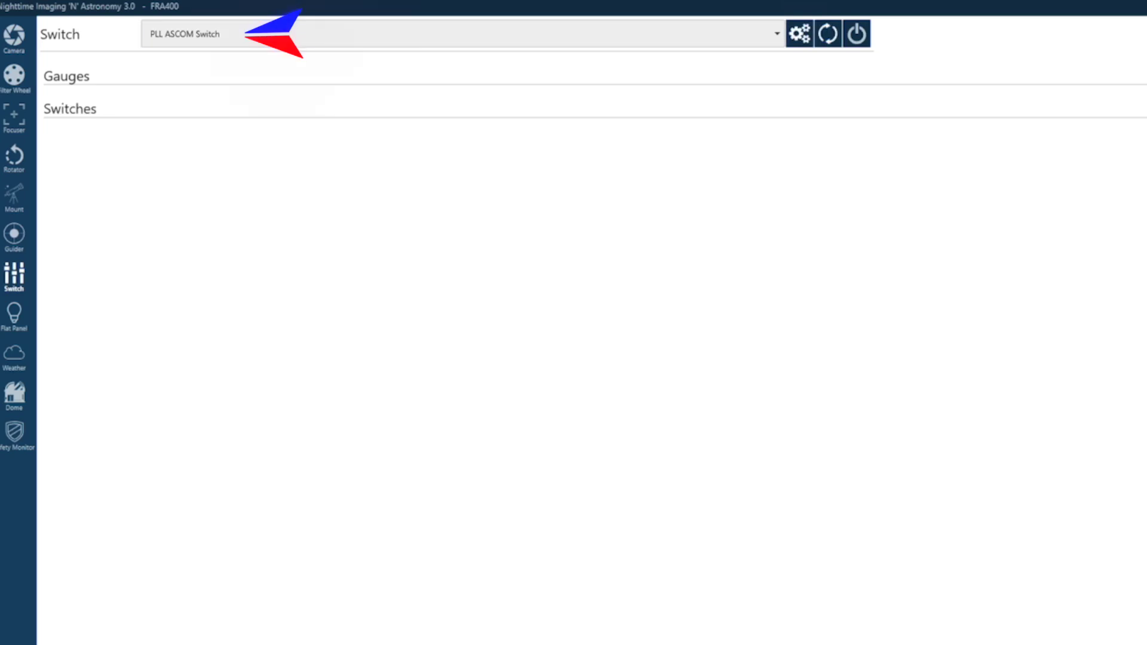
{"action": "left_click", "coordinate": [857, 35]}
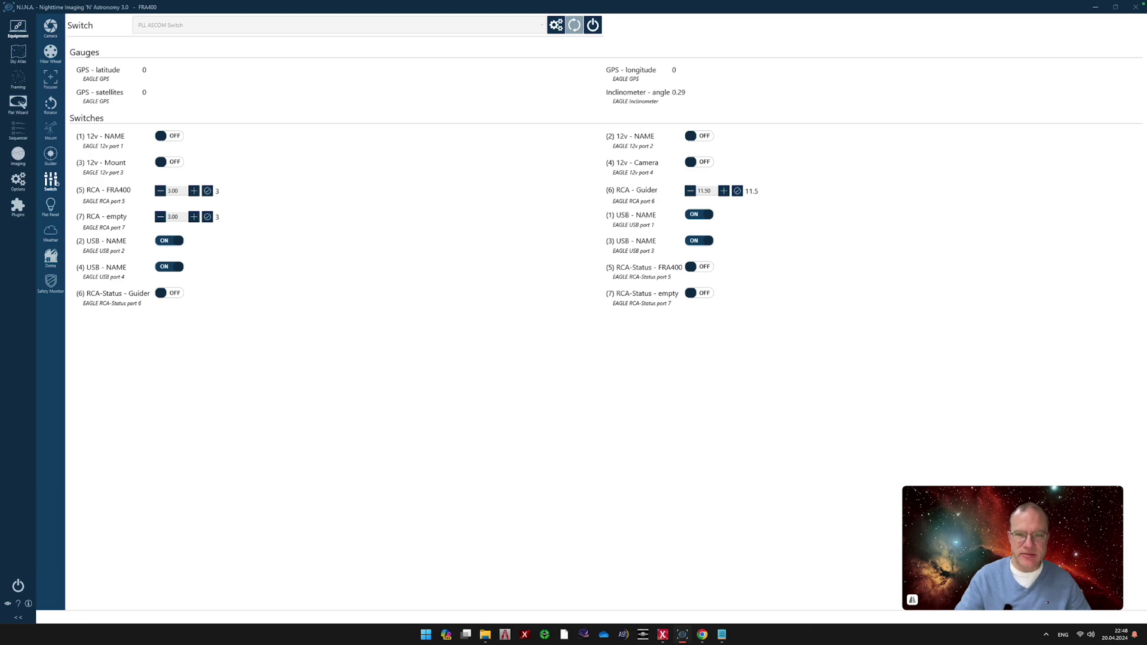
- Compare the Weather page readings with EAGLE Manager X, then go to the Safety Monitor page
{"action": "left_click", "coordinate": [51, 233]}
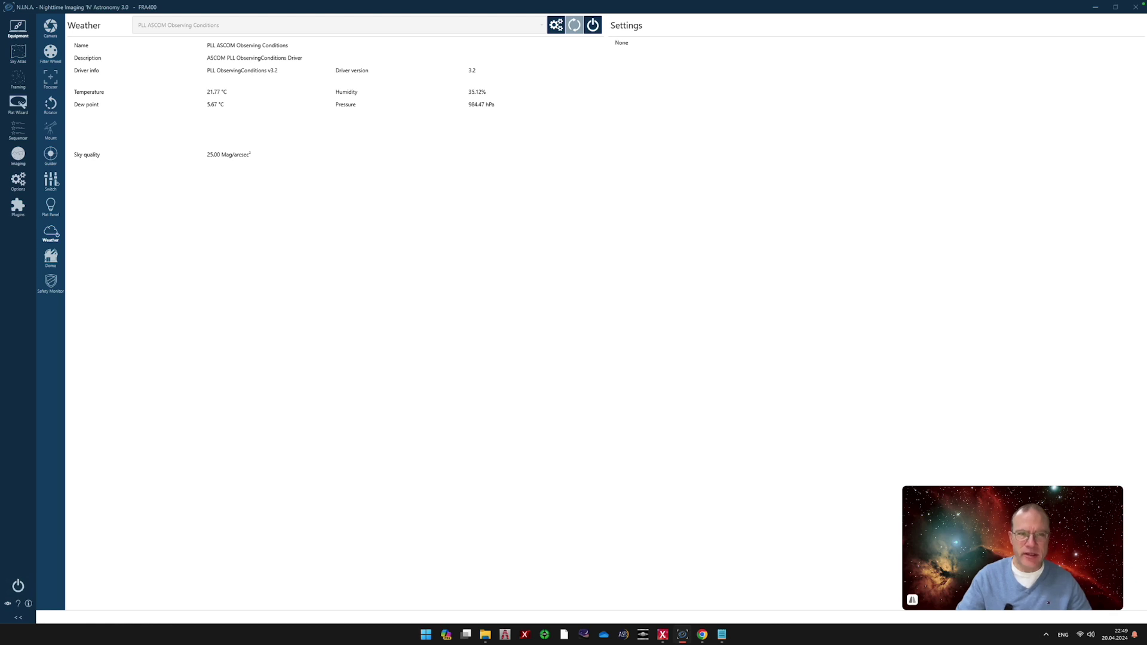
{"action": "left_click", "coordinate": [662, 634]}
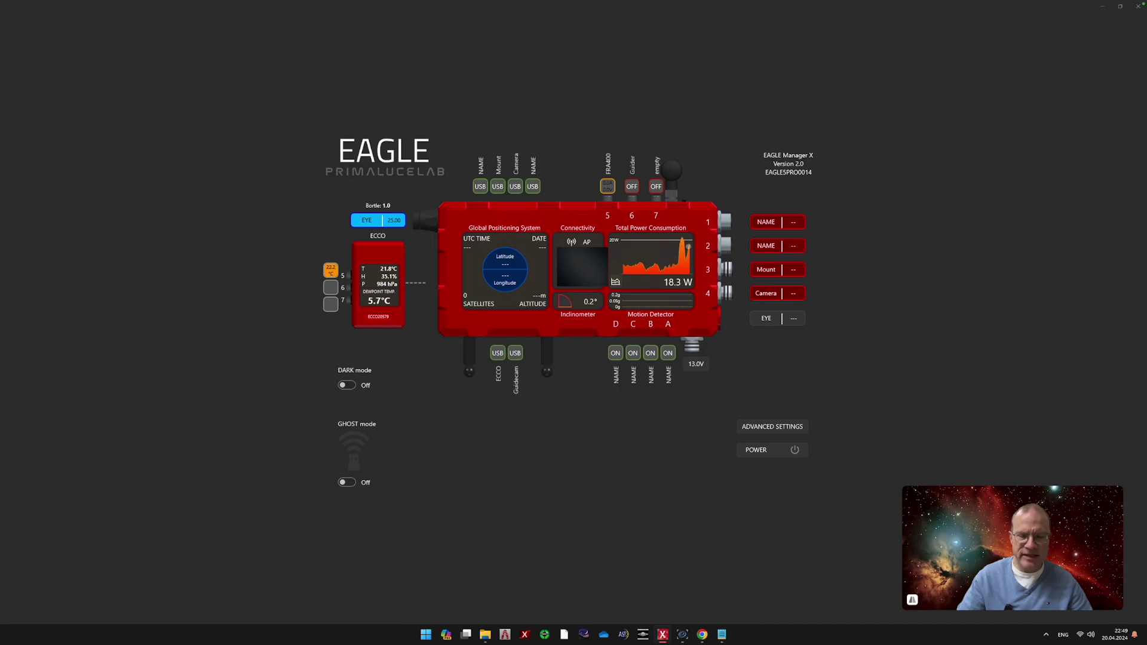
{"action": "key", "text": "alt+Tab"}
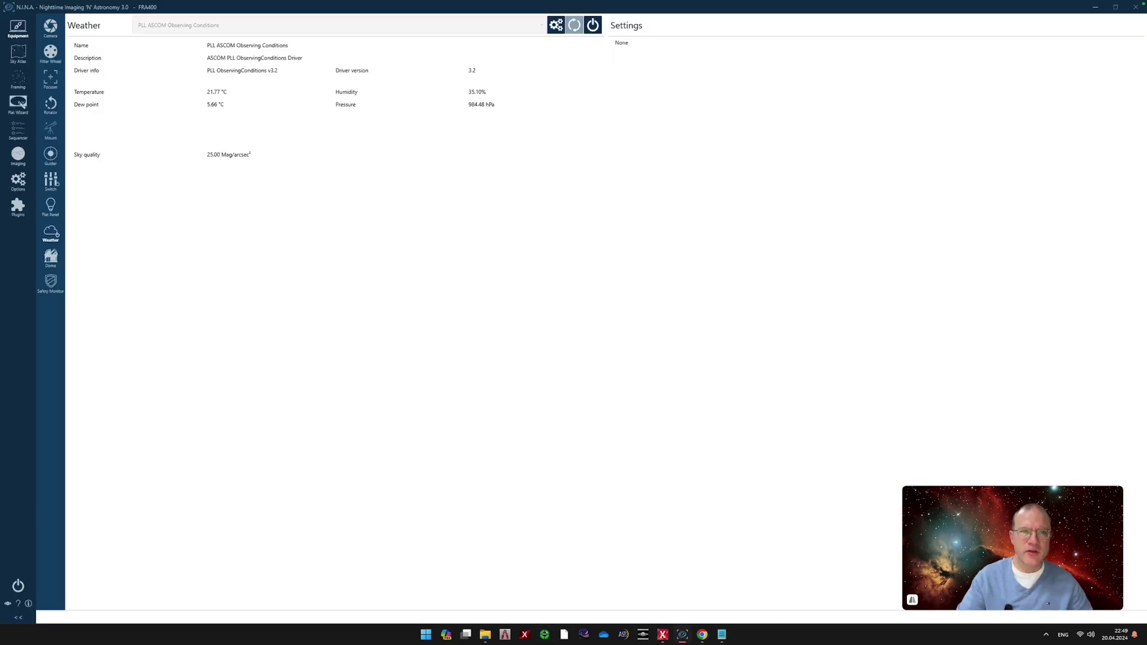
{"action": "left_click", "coordinate": [50, 282]}
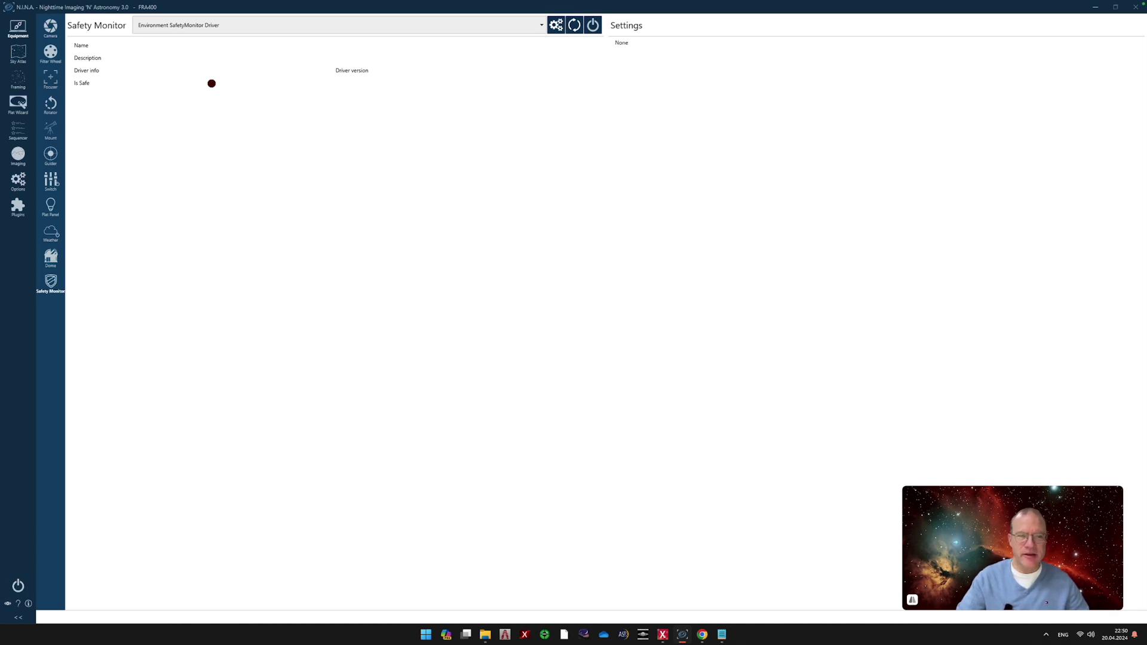
{"action": "key", "text": "alt+Down"}
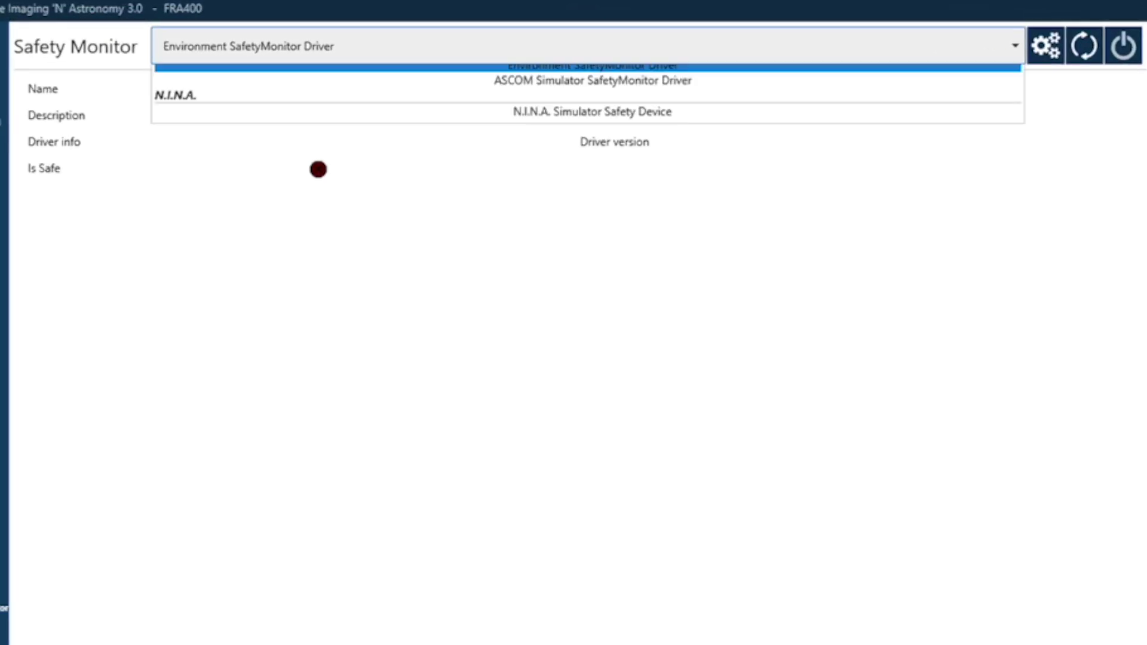
{"action": "key", "text": "Down"}
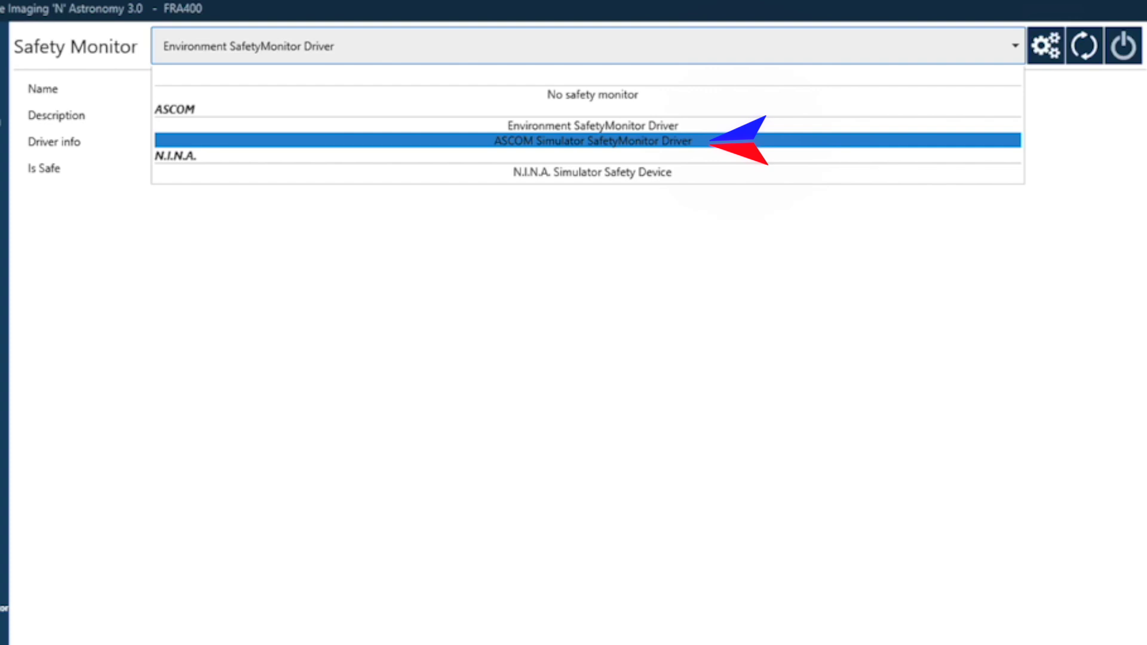
{"action": "key", "text": "Down"}
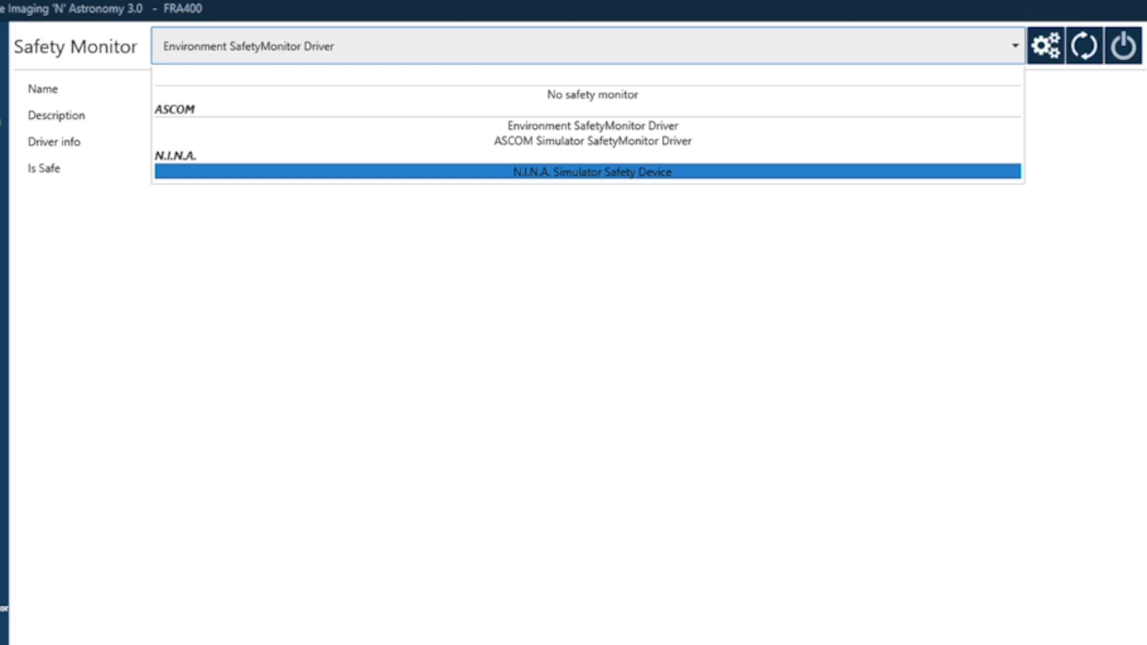
{"action": "key", "text": "Up"}
{"action": "key", "text": "Up"}
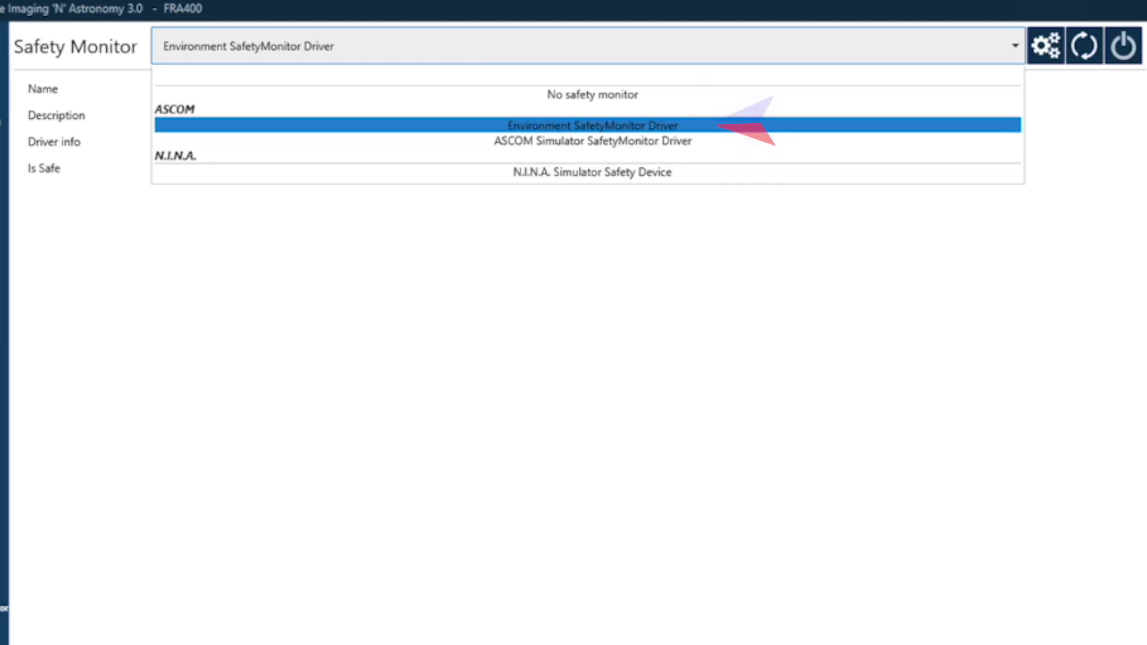
{"action": "key", "text": "Return"}
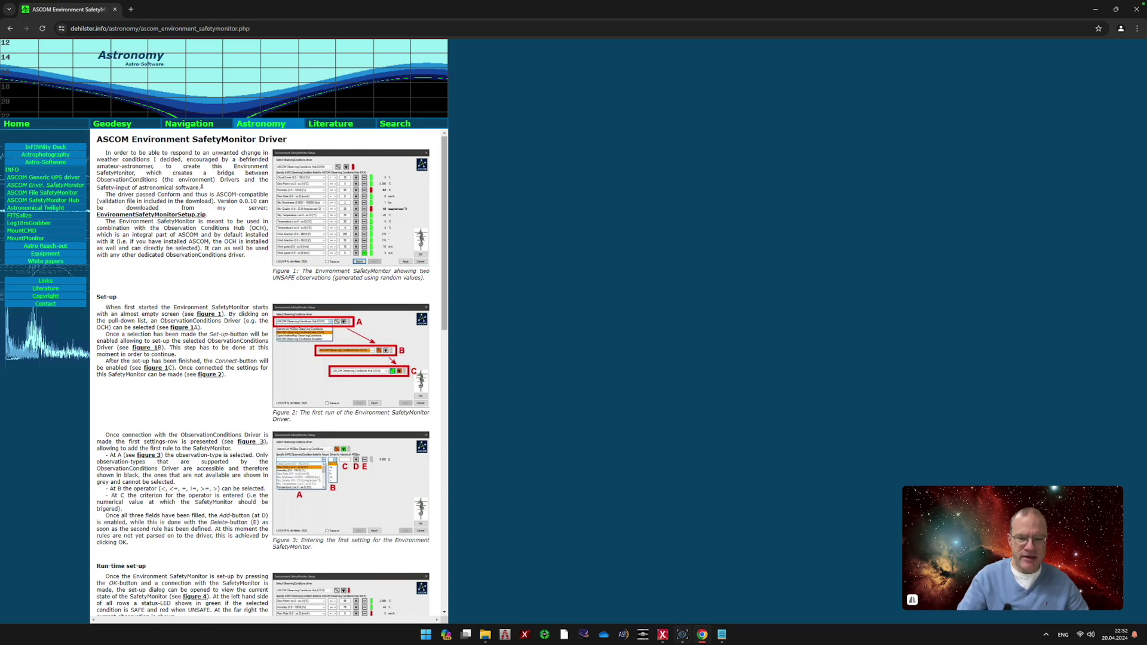
{"action": "key", "text": "alt+Tab"}
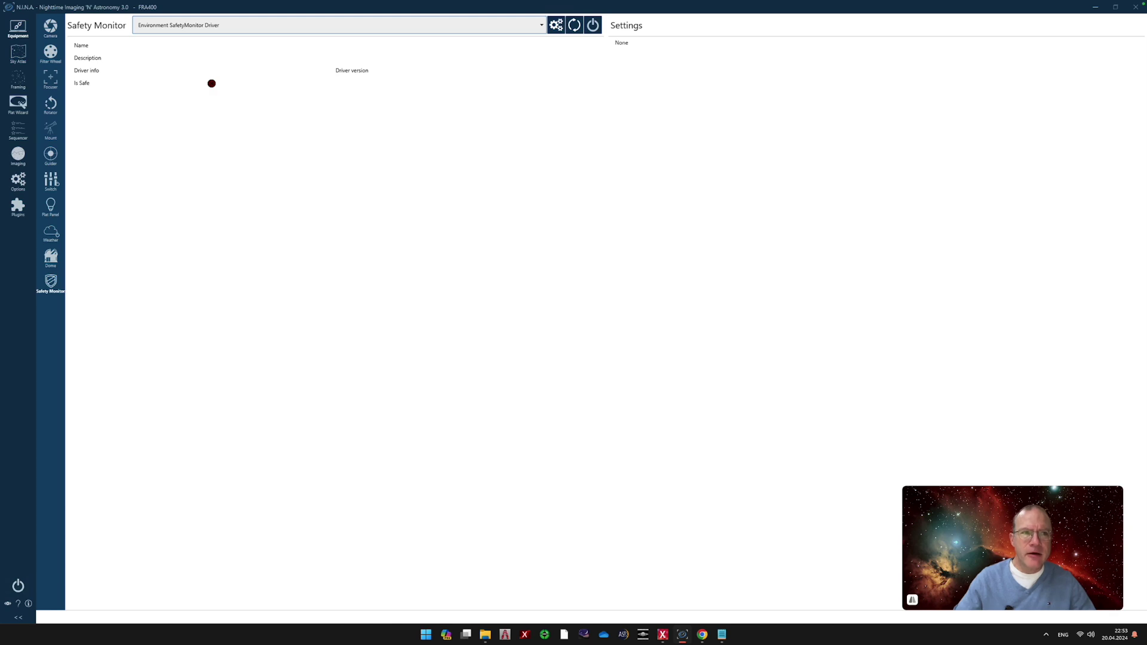
- Set the Environment SafetyMonitor source to PLL ASCOM Observing Conditions and connect it
{"action": "left_click", "coordinate": [556, 30]}
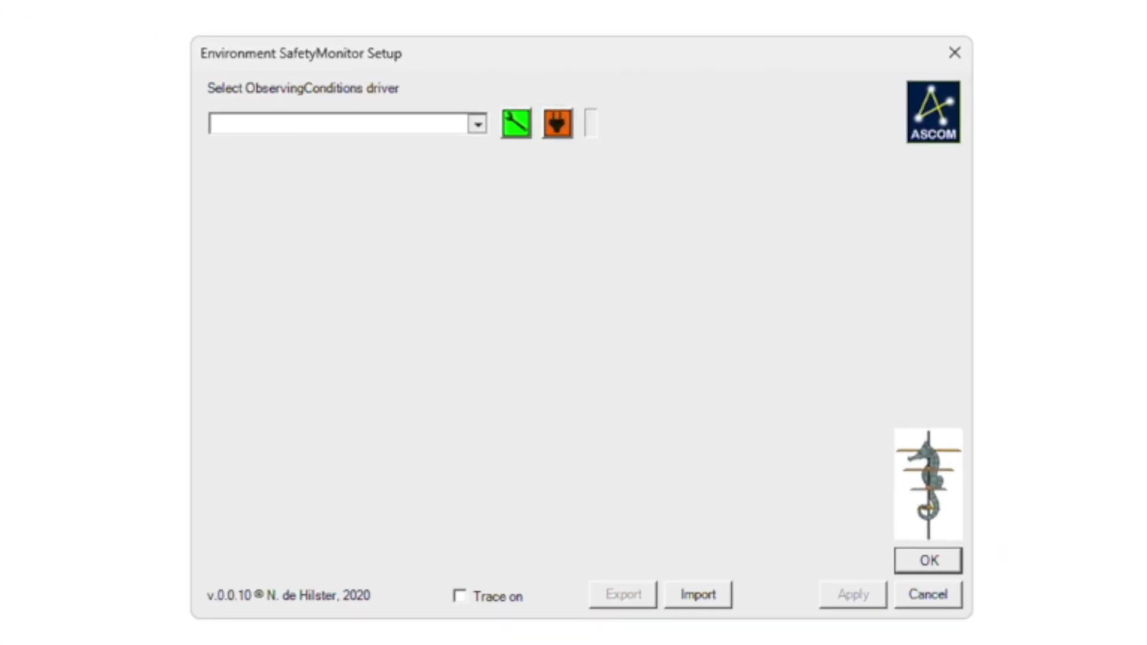
{"action": "key", "text": "alt+Down"}
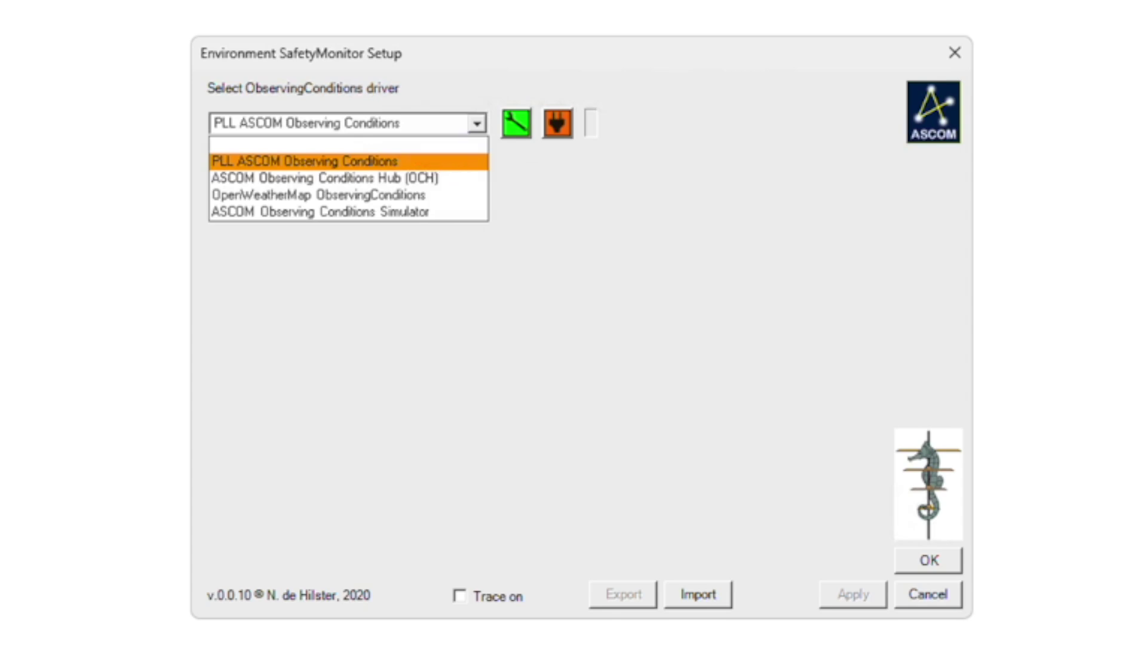
{"action": "key", "text": "Down"}
{"action": "key", "text": "Escape"}
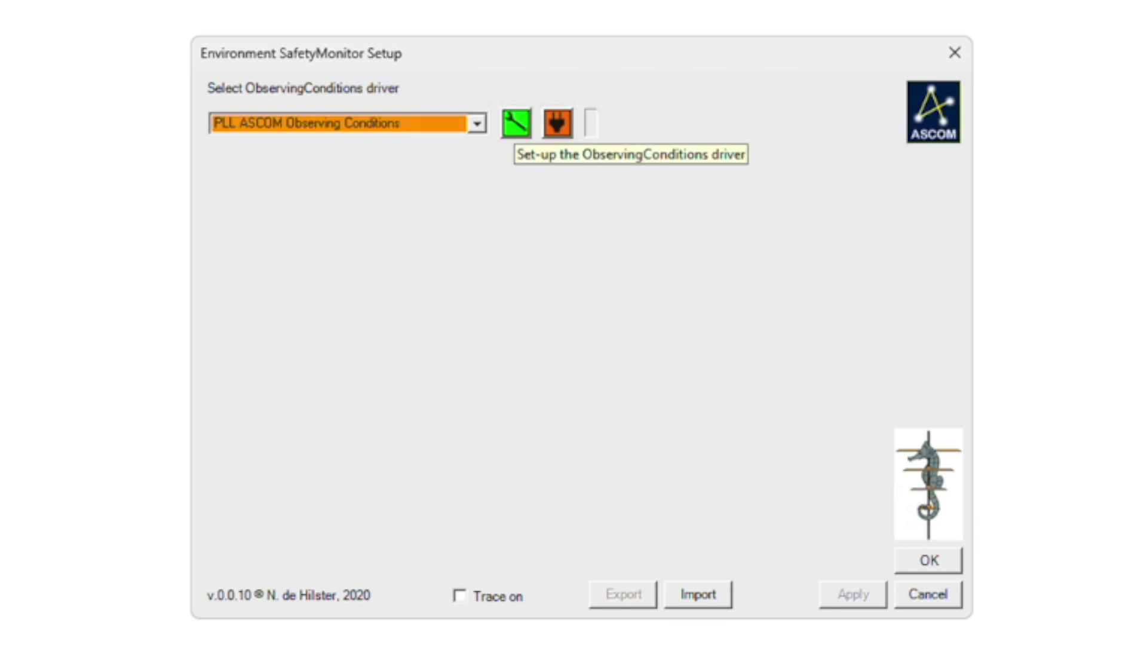
{"action": "left_click", "coordinate": [568, 132]}
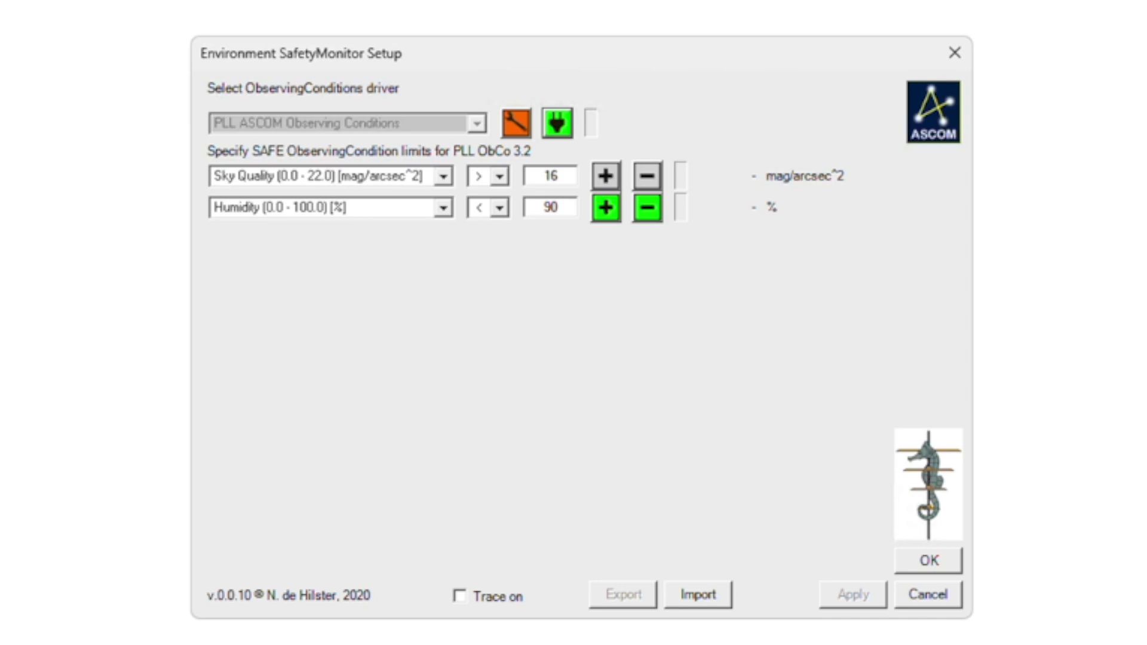
- Change the Humidity safe limit from 90 to 80 %
{"action": "left_click", "coordinate": [559, 207]}
{"action": "double_click", "coordinate": [558, 207]}
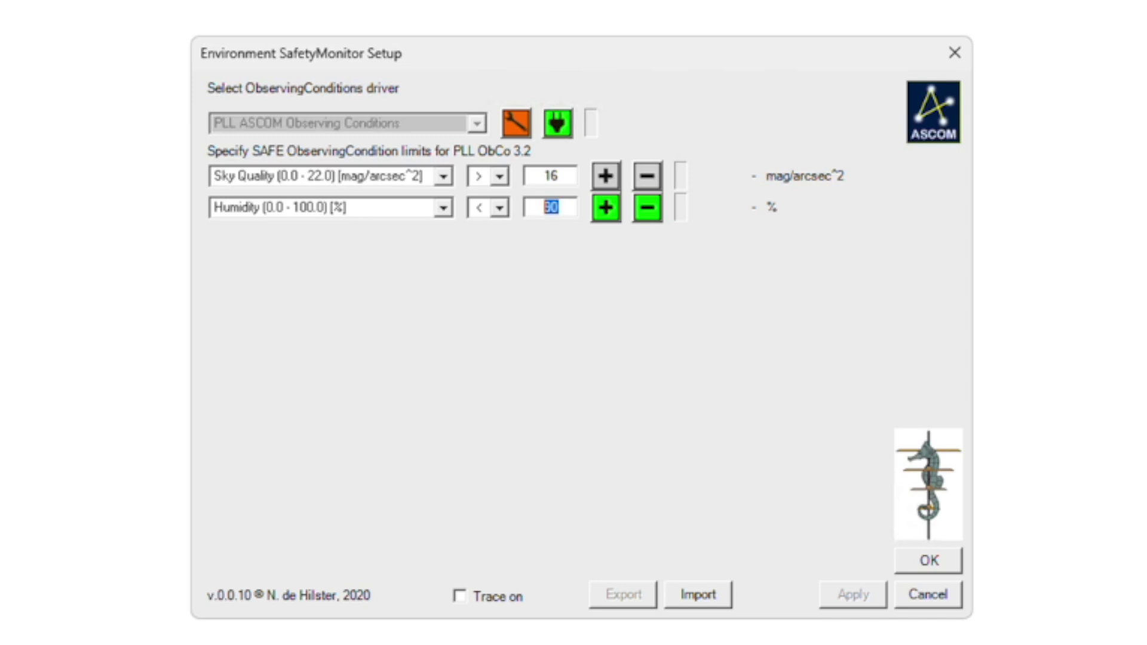
{"action": "type", "text": "80"}
- Try a third condition row, browse its types, then remove the empty row
{"action": "left_click", "coordinate": [605, 207]}
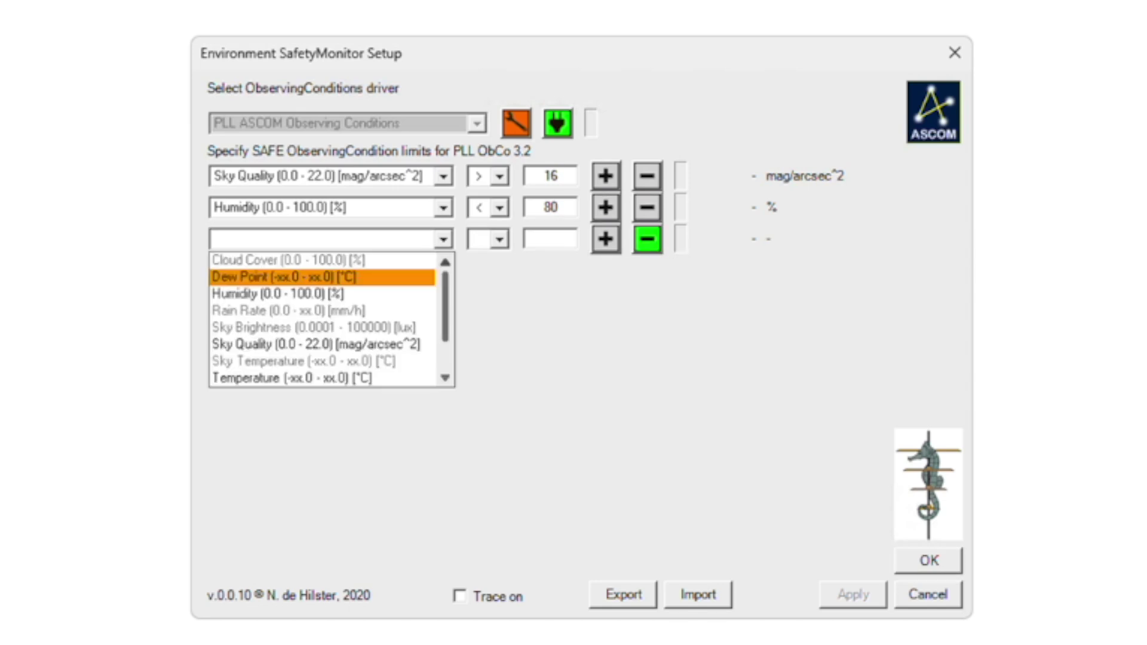
{"action": "key", "text": "Down"}
{"action": "key", "text": "Down"}
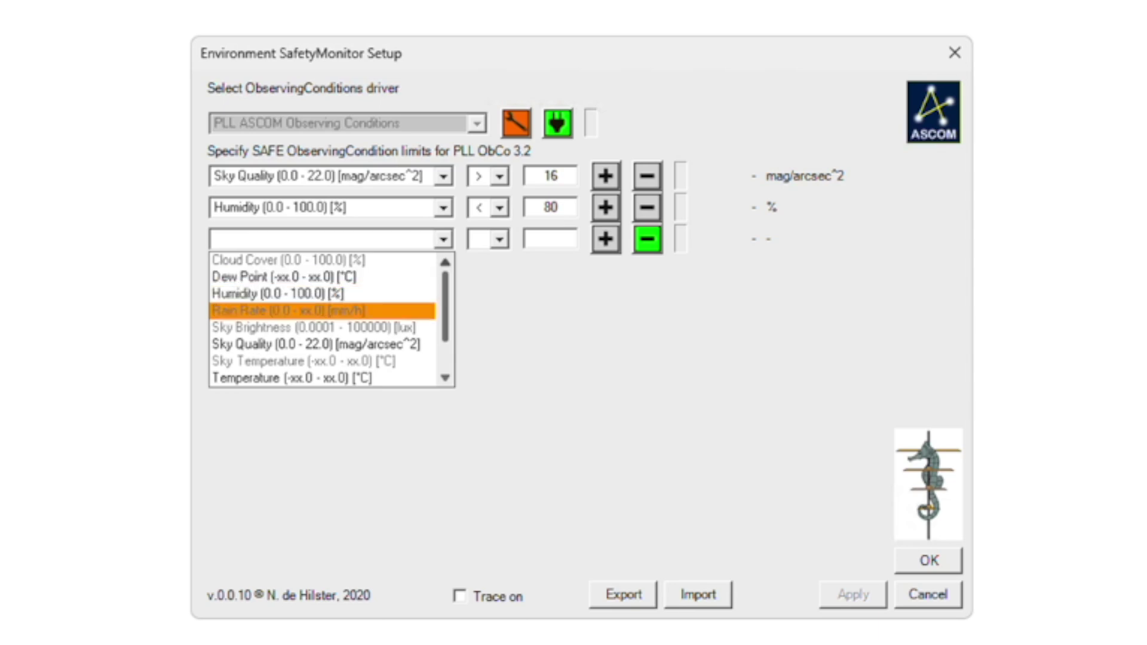
{"action": "key", "text": "Down"}
{"action": "key", "text": "Down"}
{"action": "key", "text": "Down"}
{"action": "key", "text": "Down"}
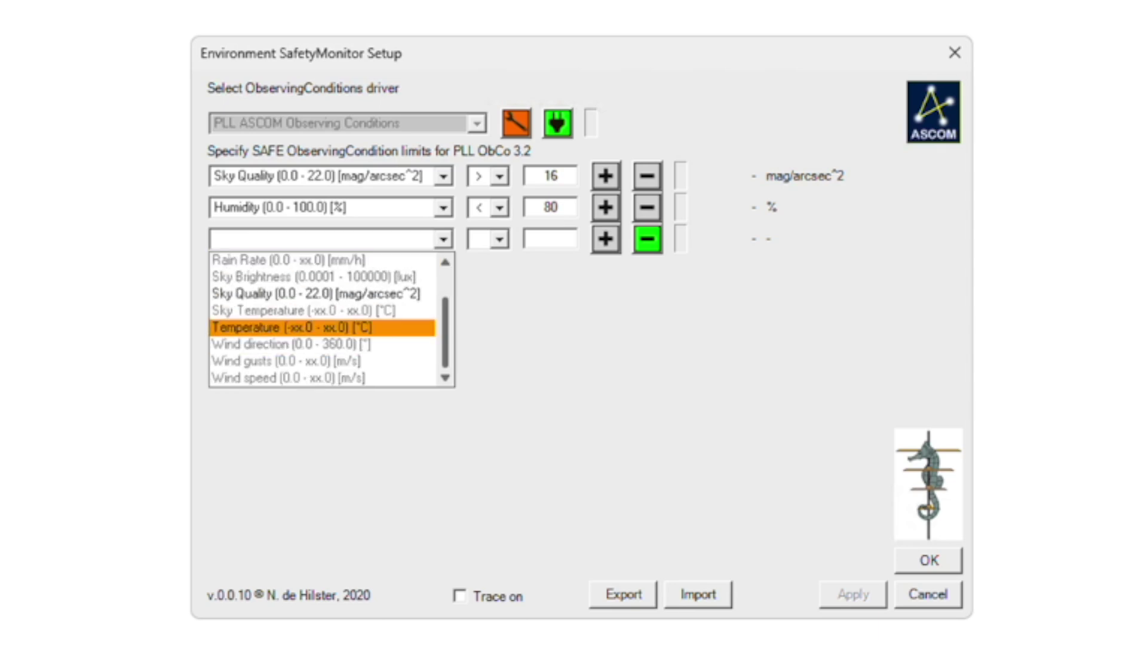
{"action": "key", "text": "Escape"}
{"action": "key", "text": "space"}
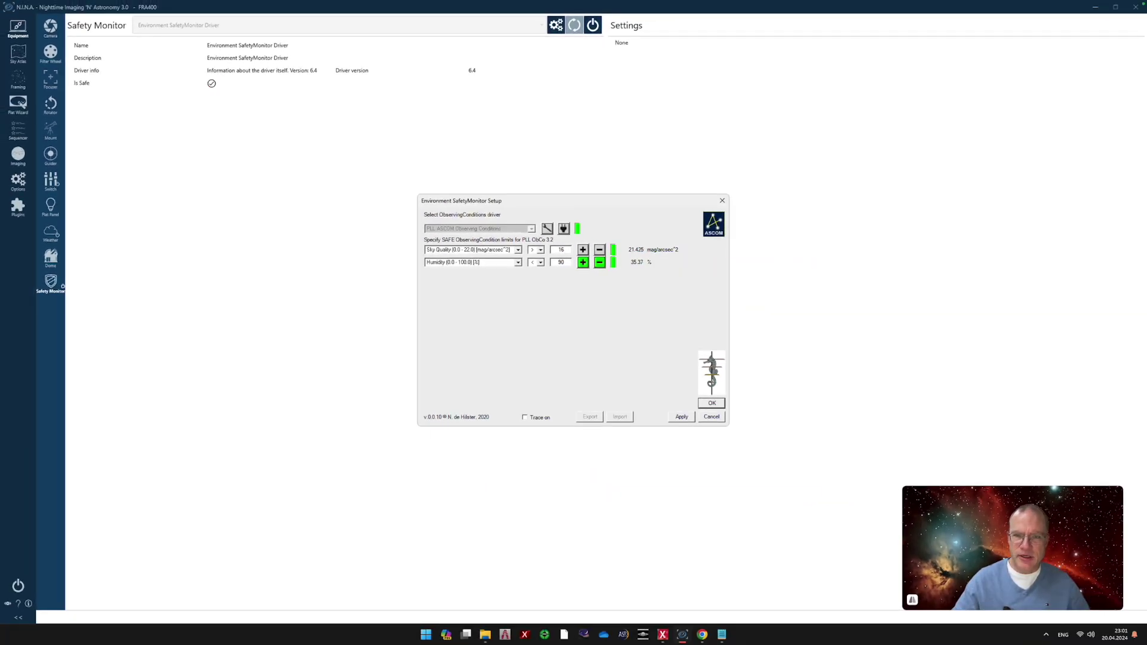
- Accept the safety limits and close the Environment SafetyMonitor Setup dialog
{"action": "key", "text": "Return"}
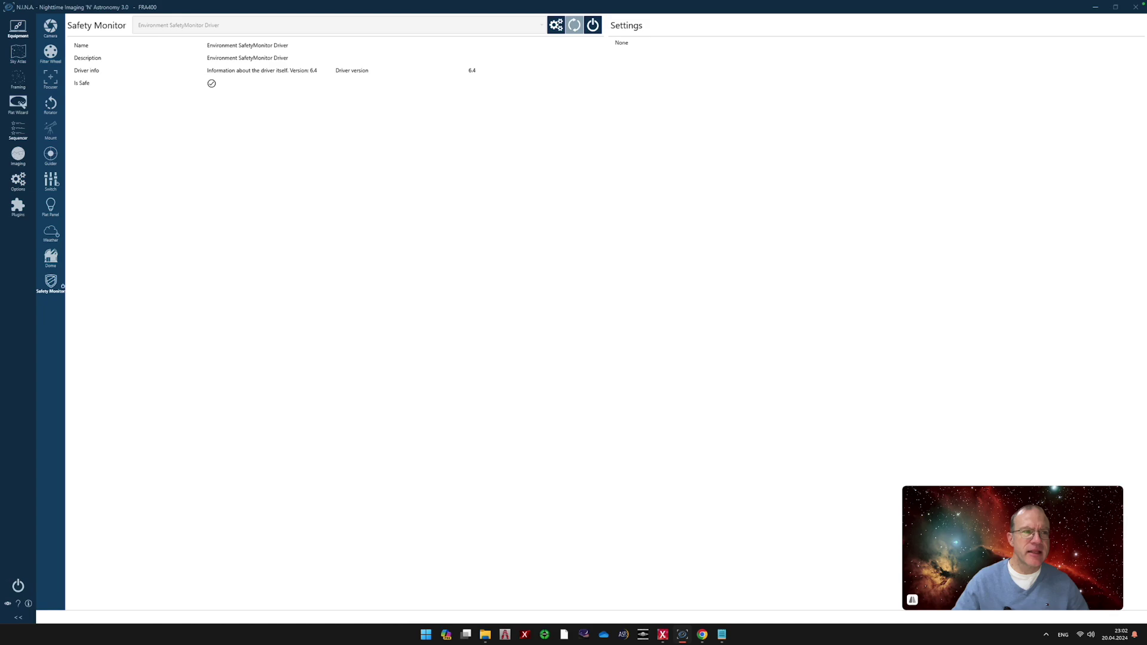
- In the Sequencer, put Loop while safe into OSC_IMAGING's loop conditions beside Loop Until Time
{"action": "left_click", "coordinate": [18, 128]}
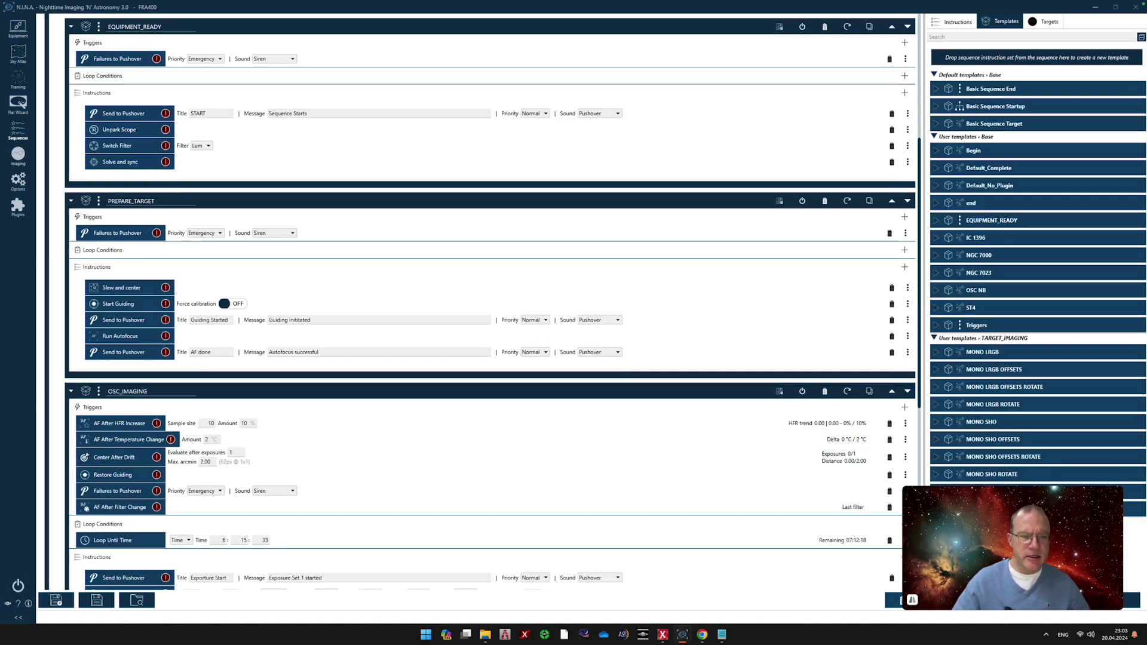
{"action": "scroll", "coordinate": [490, 436], "scroll_direction": "down", "scroll_amount": 3}
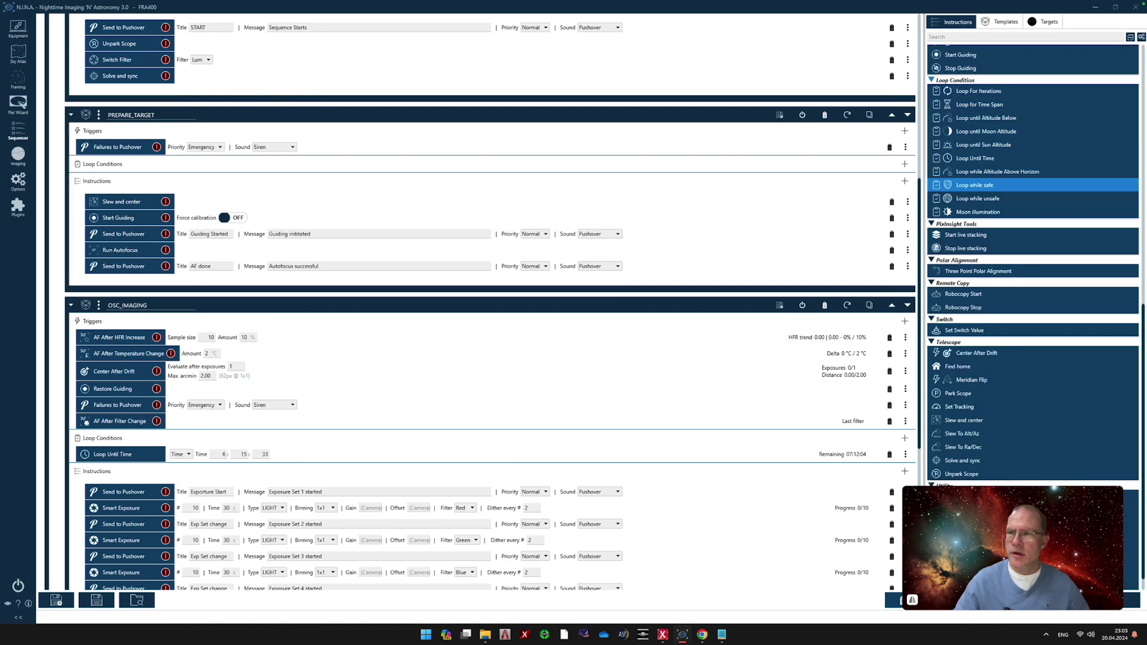
{"action": "left_click_drag", "start_coordinate": [974, 185], "coordinate": [180, 455]}
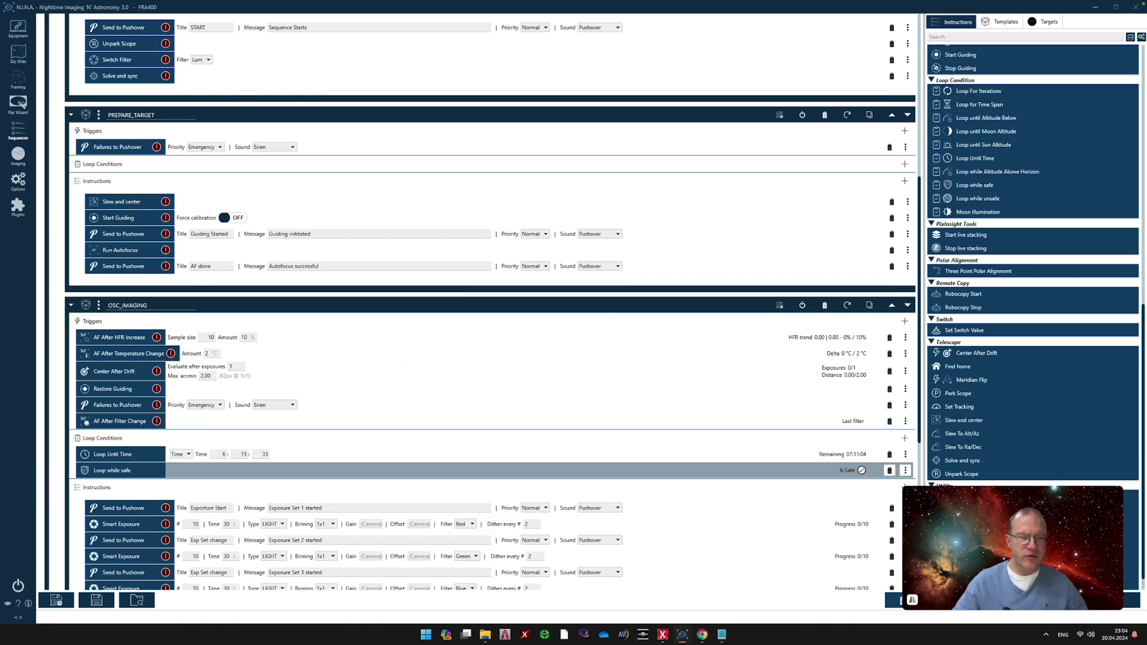
{"action": "scroll", "coordinate": [478, 470], "scroll_direction": "down", "scroll_amount": 5}
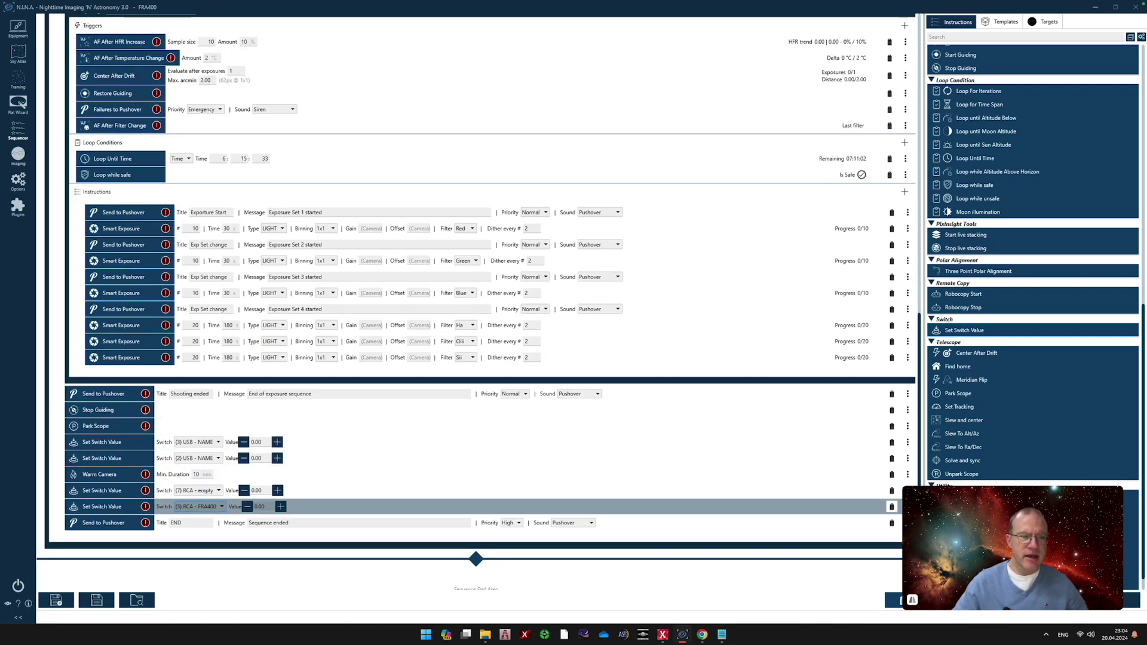